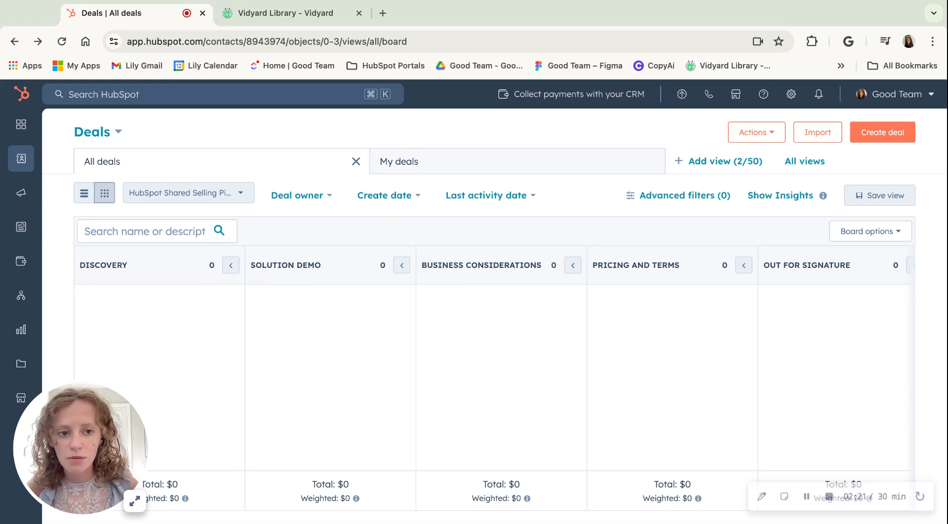
- Open the account's property settings and switch the object to Deal properties
click(790, 94)
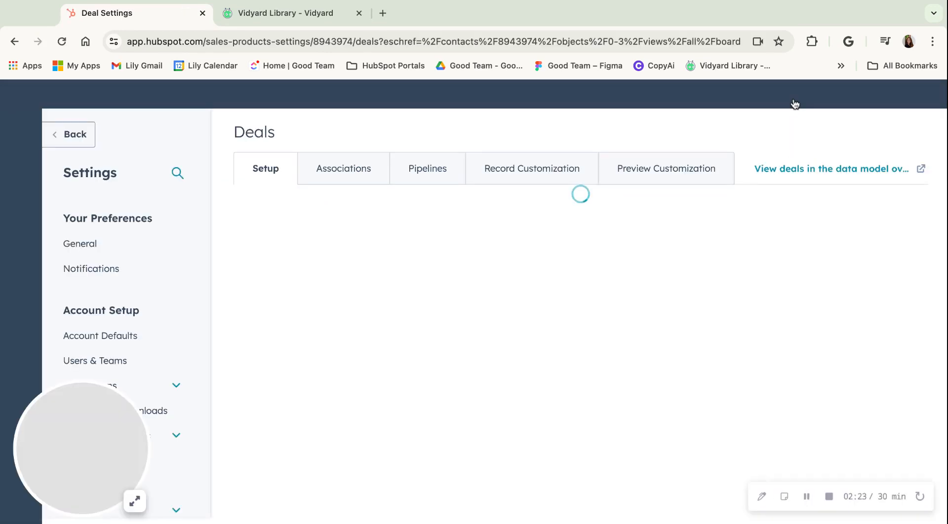
scroll(179, 333, down, 4)
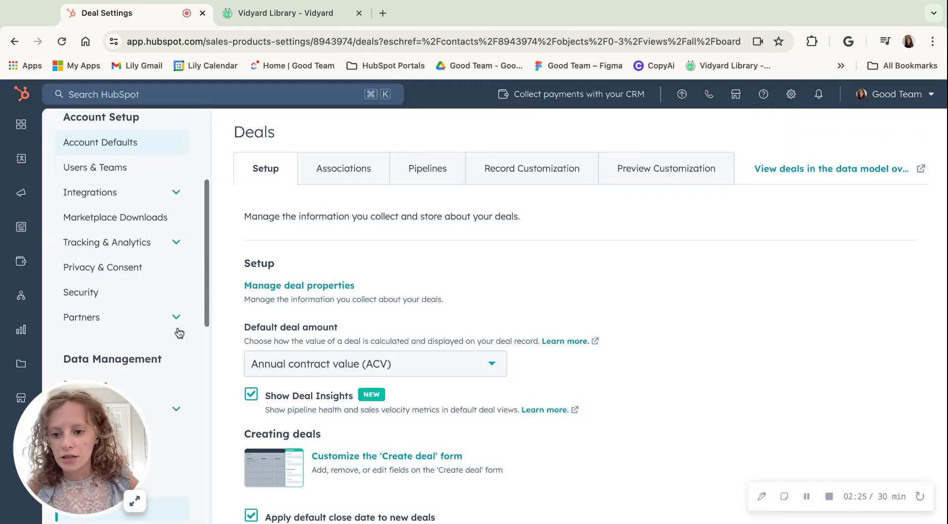
scroll(179, 334, down, 2)
click(93, 334)
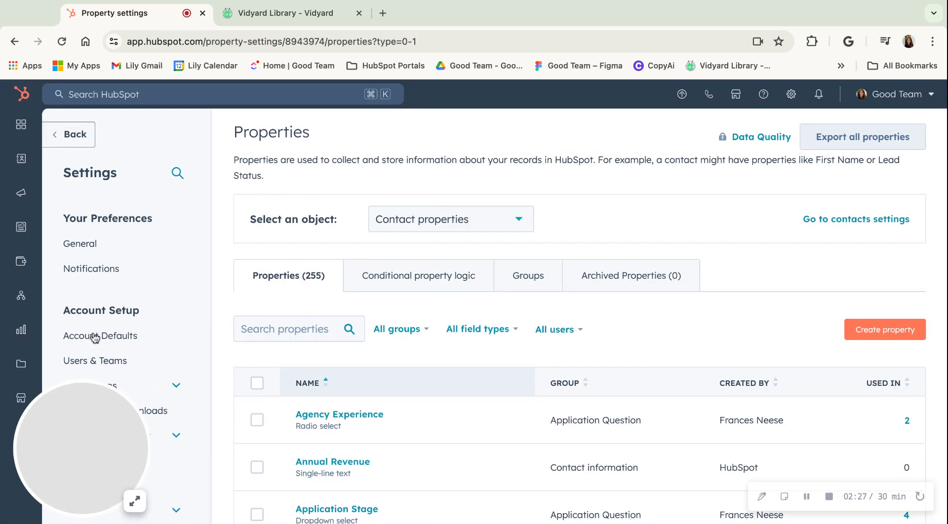
click(484, 226)
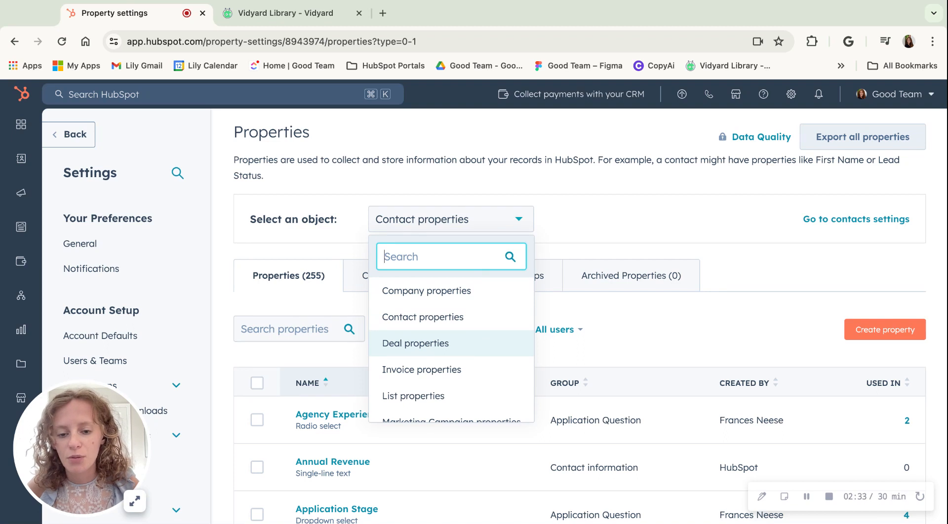
click(415, 343)
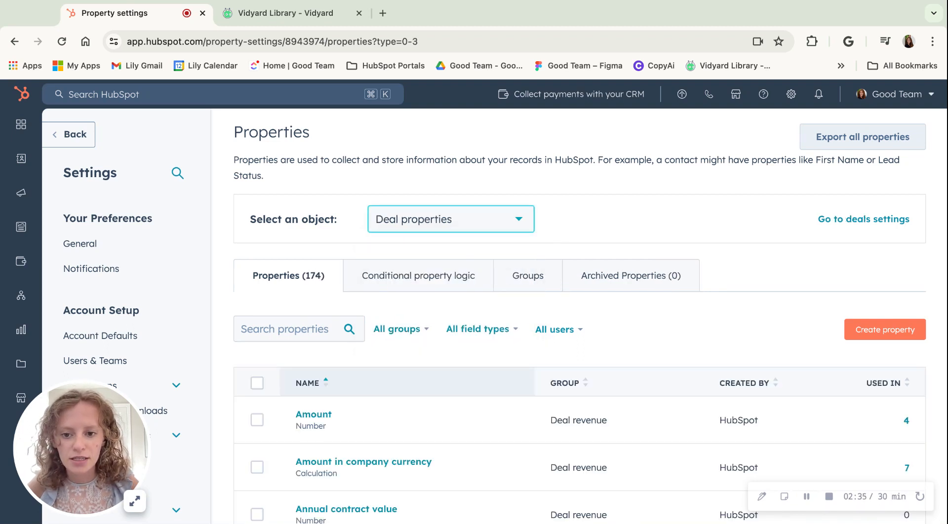
- Search the deal properties for "Closed Lost" and look through the matching properties
click(278, 324)
text(Cl)
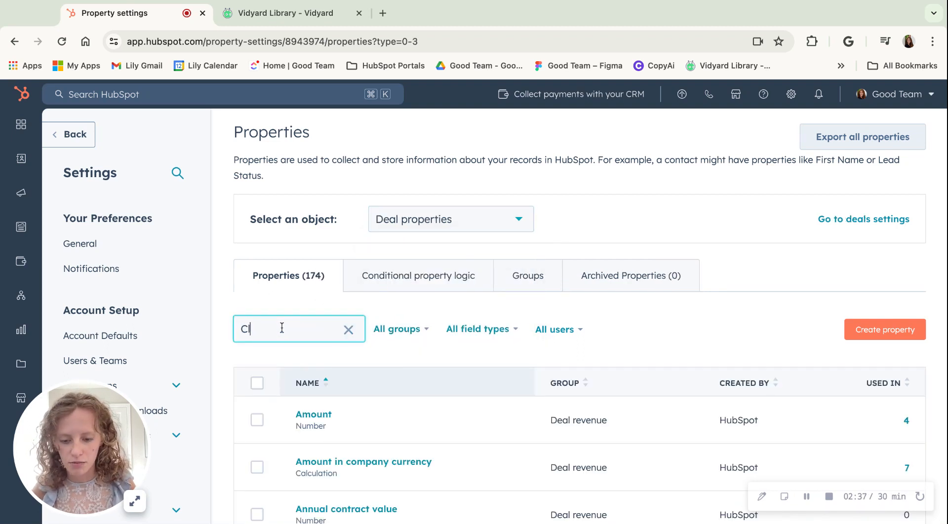
text(osed Los)
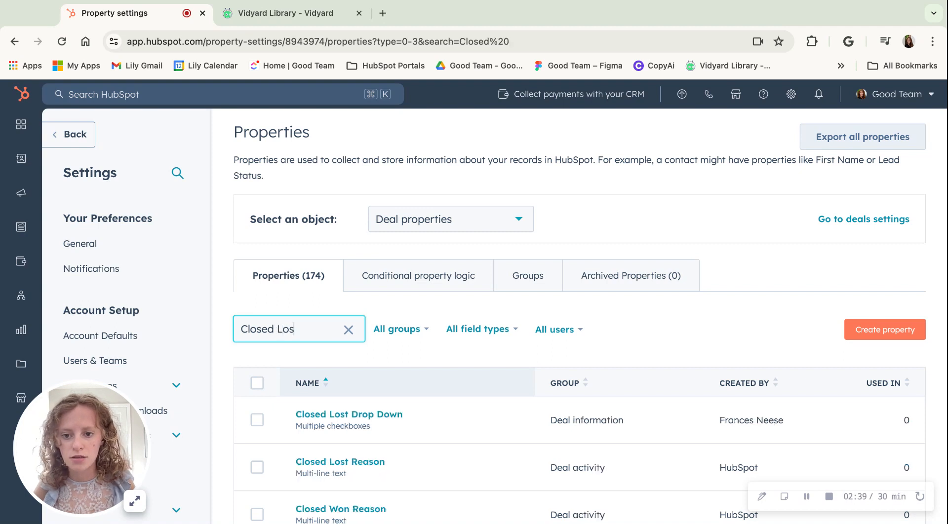
text(t)
scroll(434, 323, down, 2)
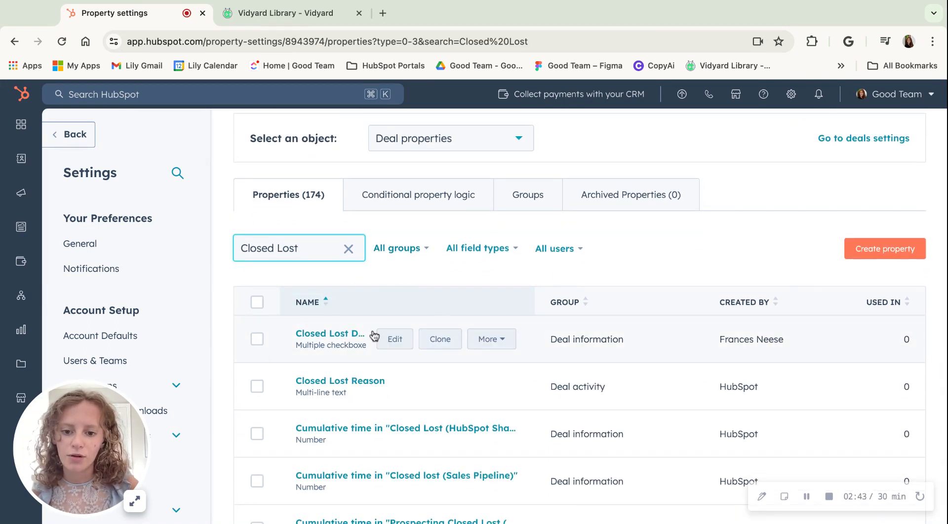
scroll(374, 336, down, 2)
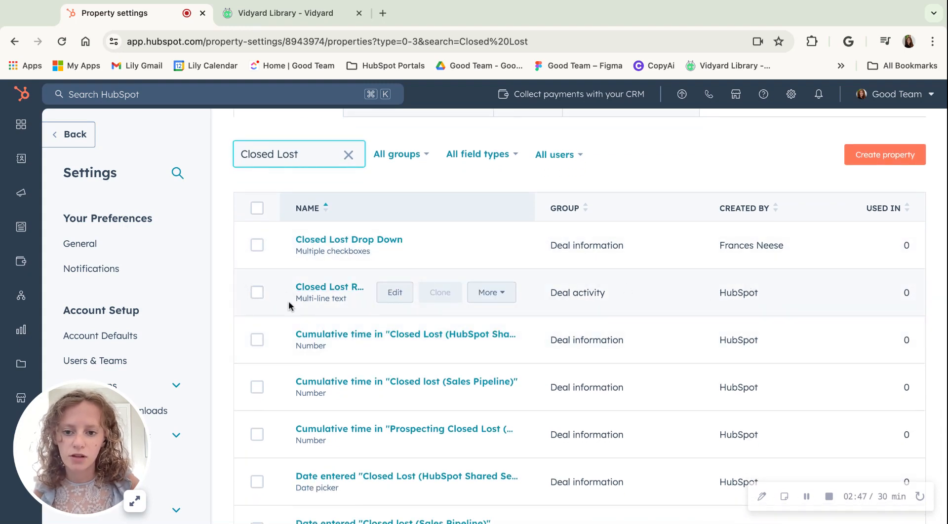
scroll(384, 413, down, 3)
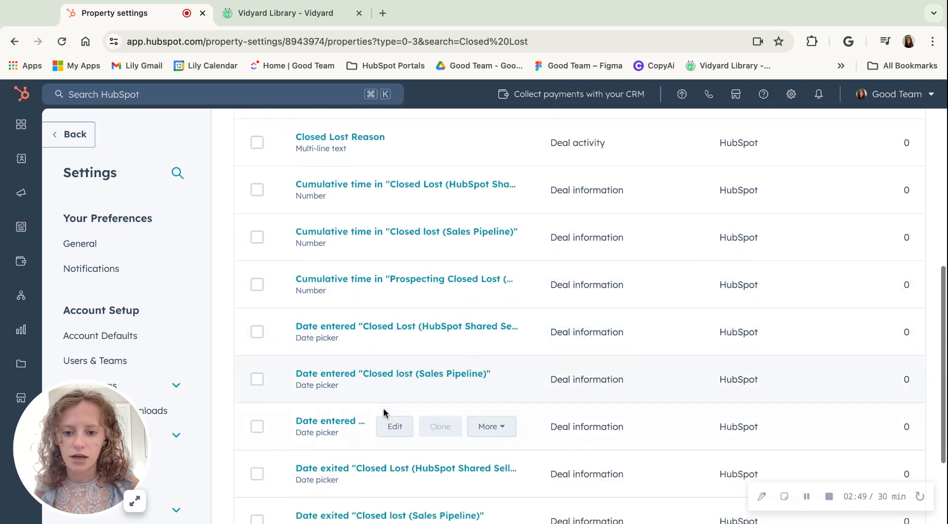
scroll(383, 413, up, 7)
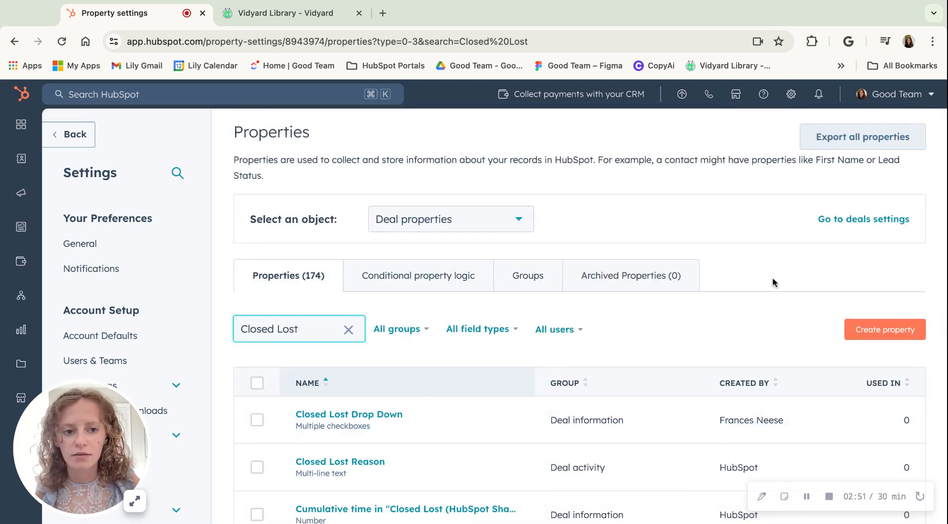
click(870, 329)
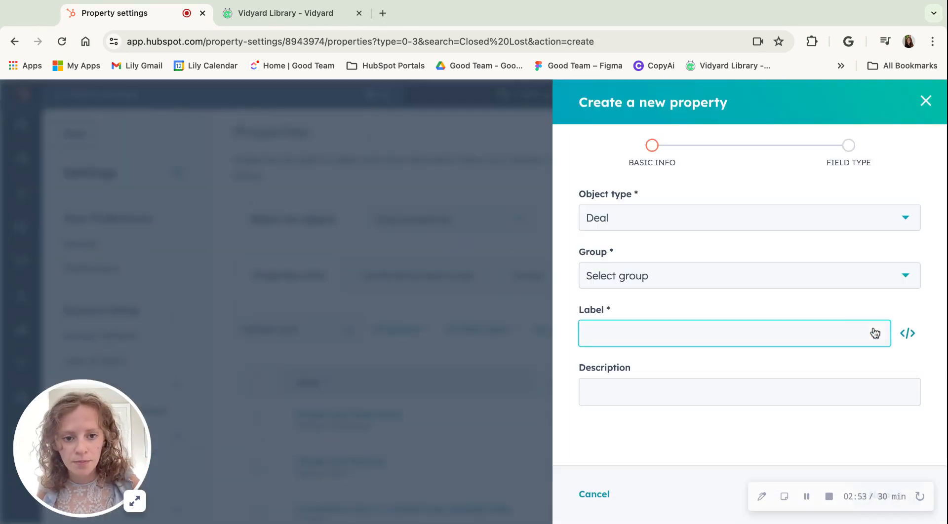
click(592, 283)
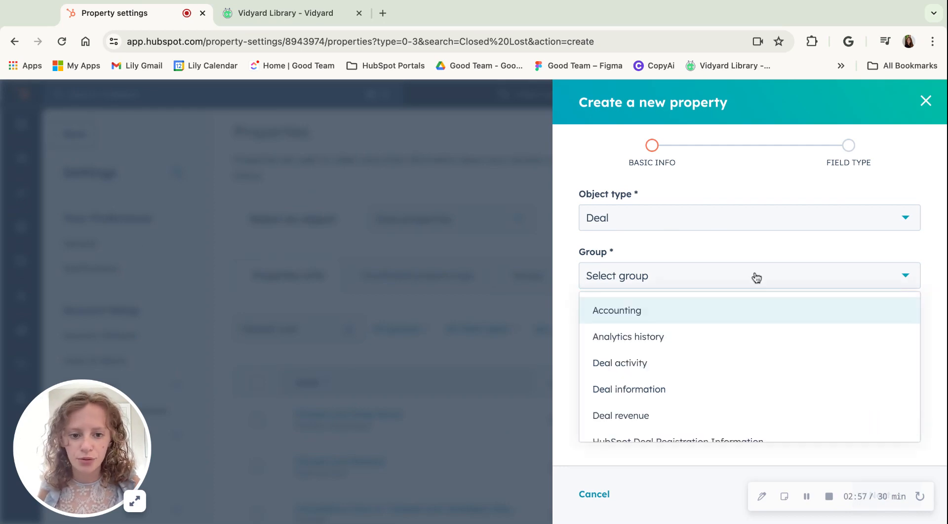
click(773, 364)
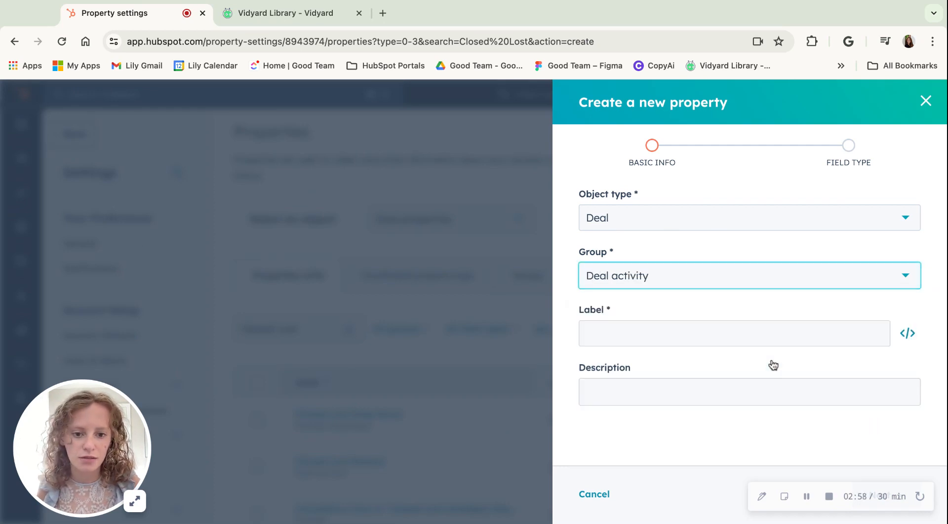
click(661, 331)
text(Close)
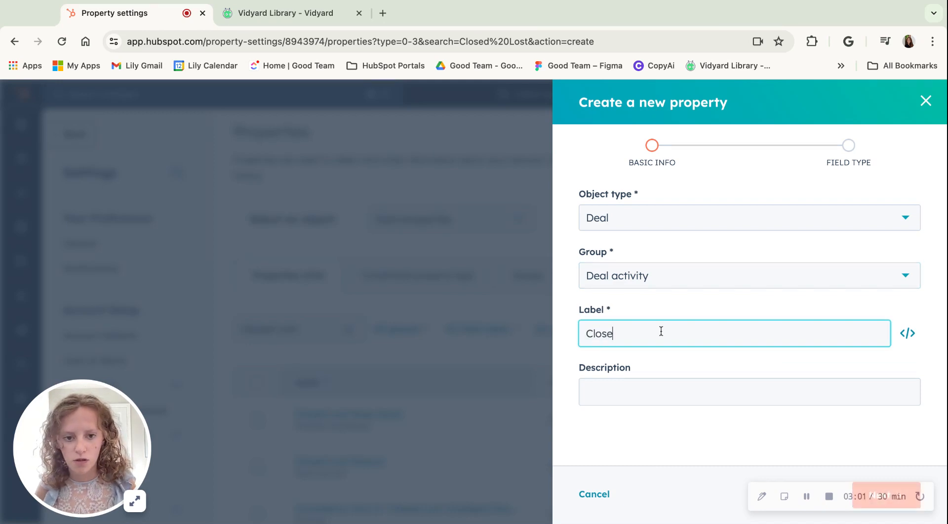
text(d Los)
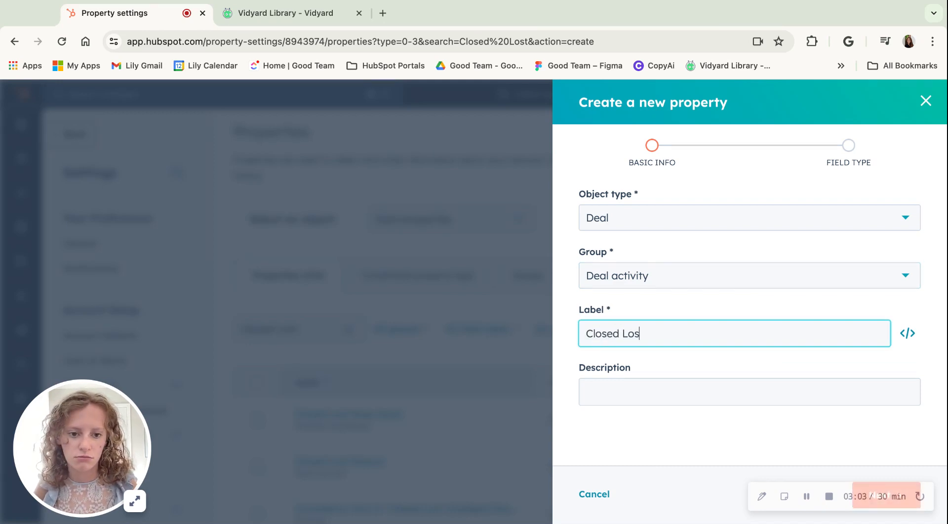
text(t Dro)
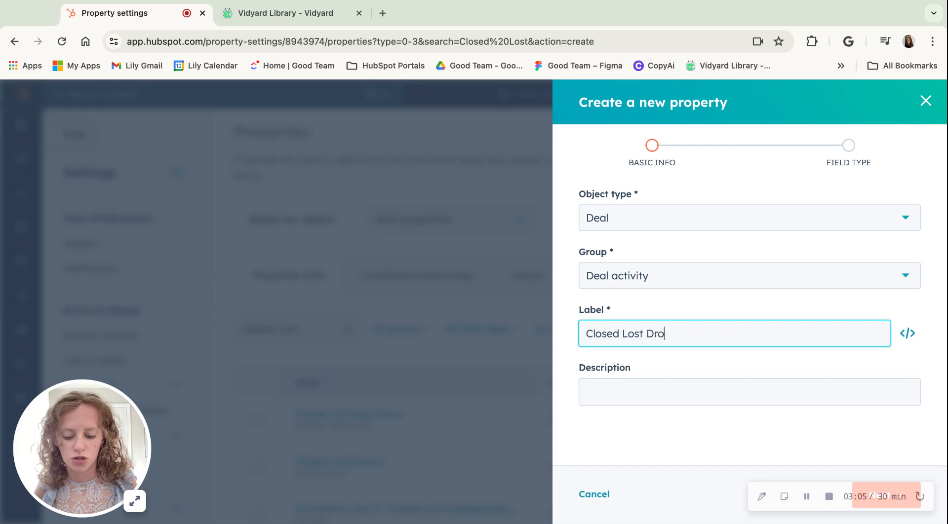
text(pdown Menu)
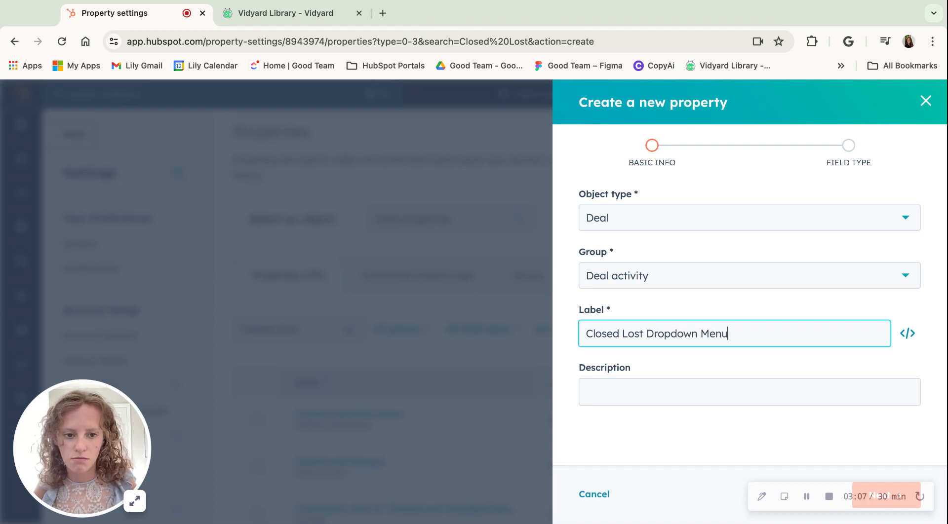
text( (TEST))
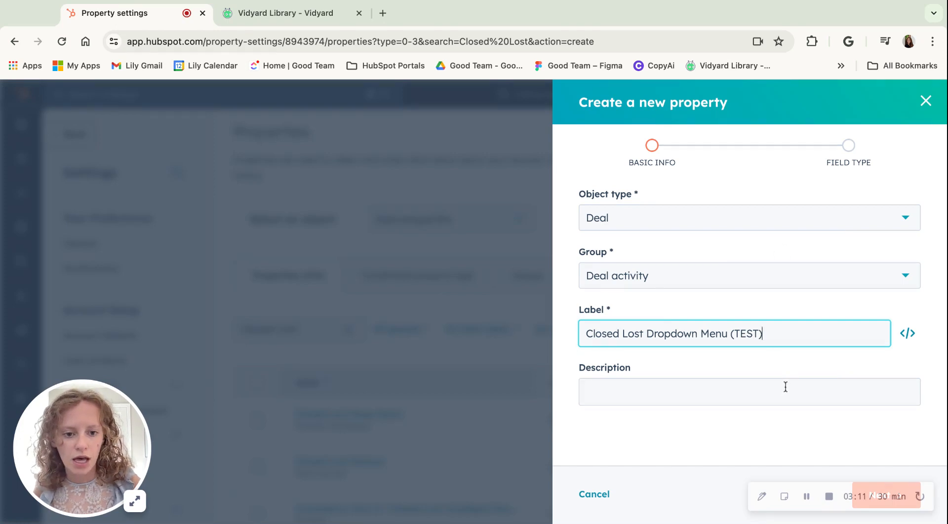
click(609, 396)
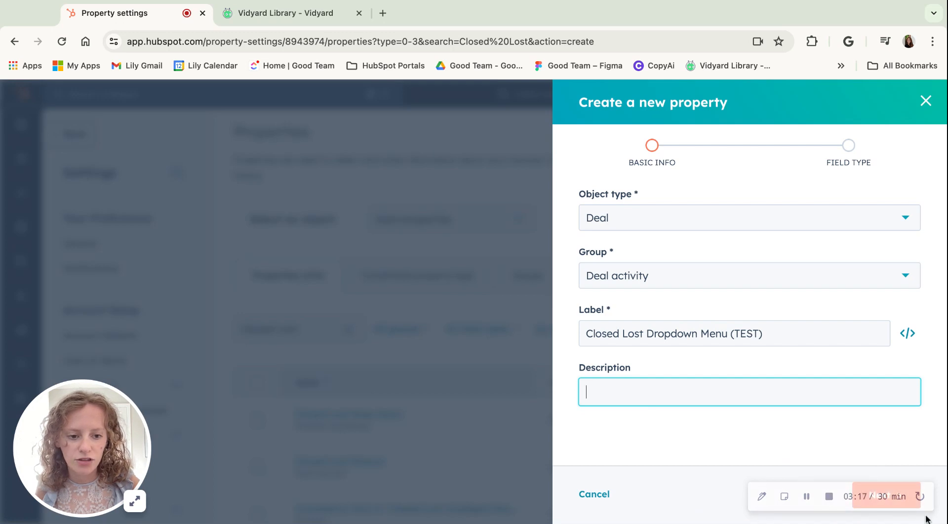
click(814, 511)
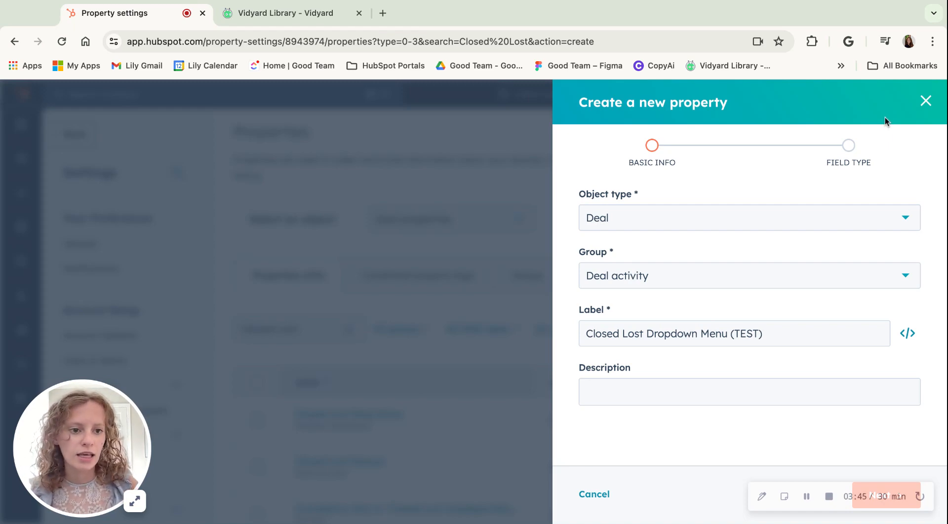
click(926, 102)
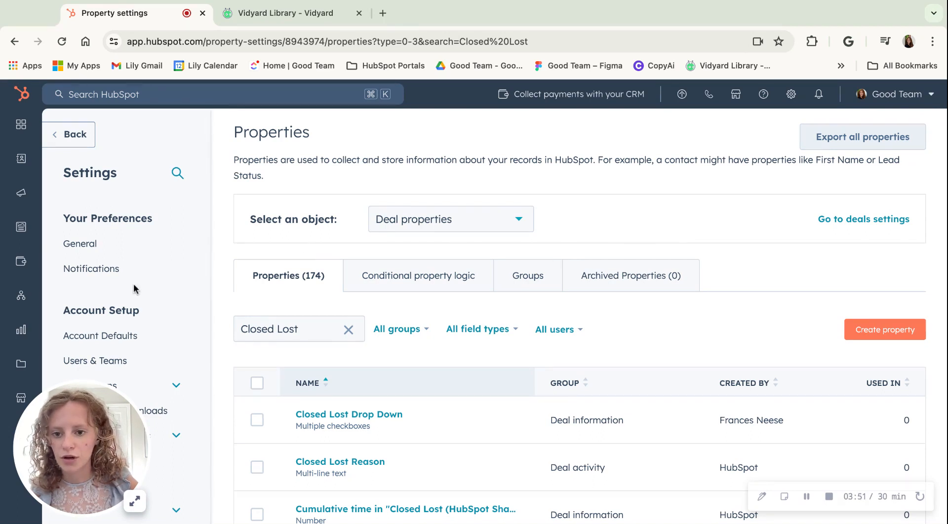
- Open the Deals object settings and show the pipeline configuration for the Sales Pipeline
scroll(134, 289, down, 6)
scroll(134, 289, down, 2)
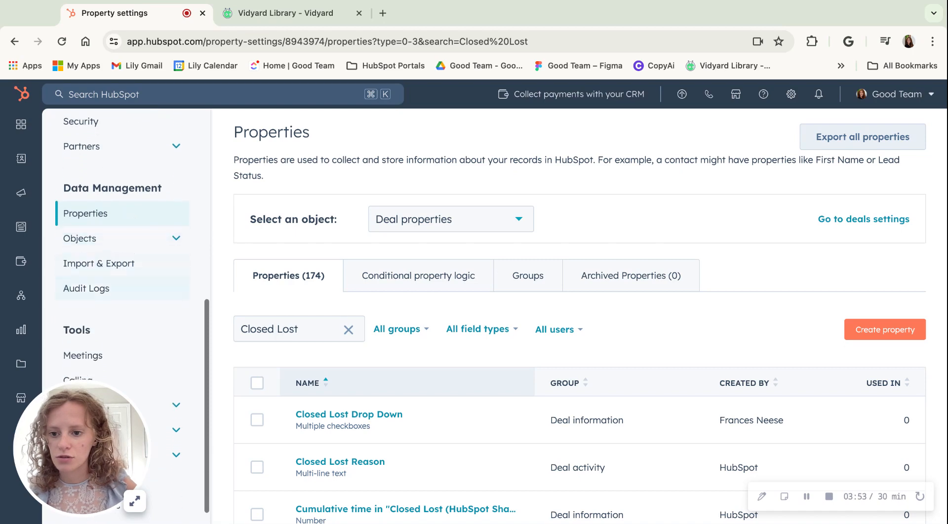
click(176, 226)
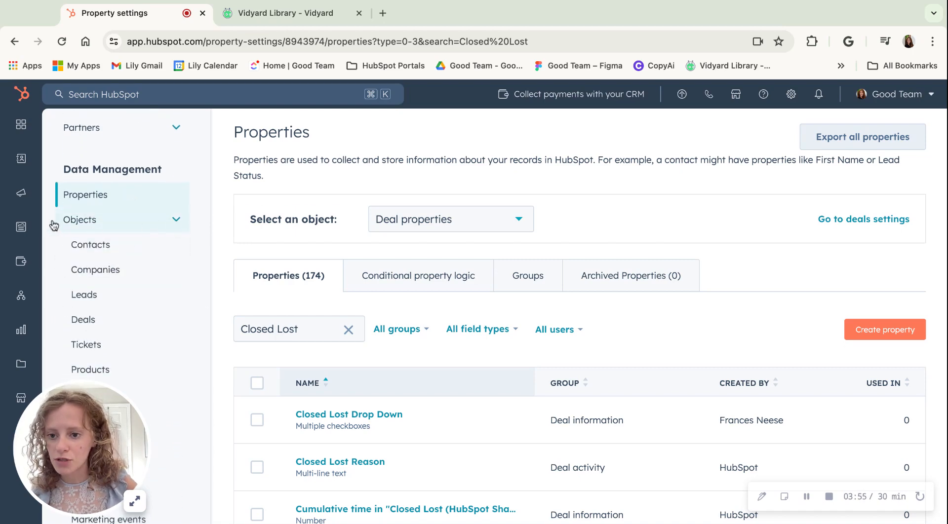
click(134, 318)
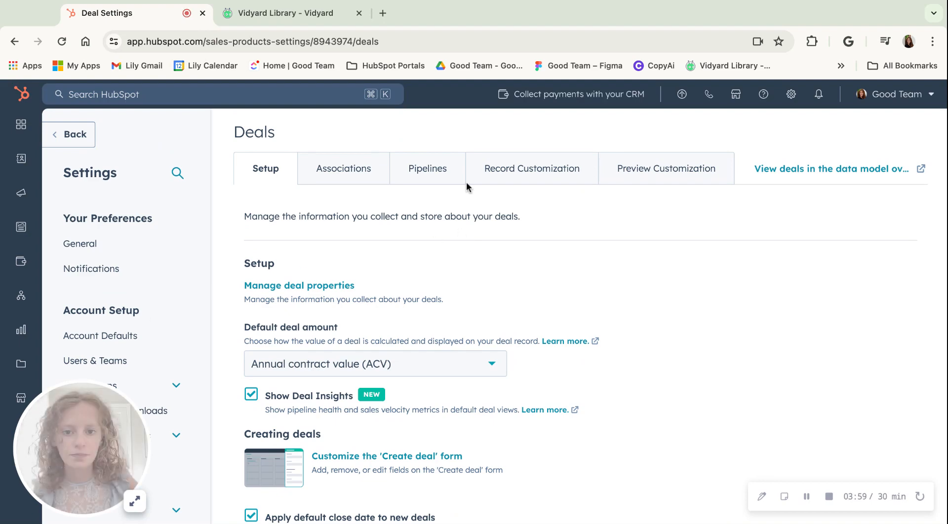
click(425, 173)
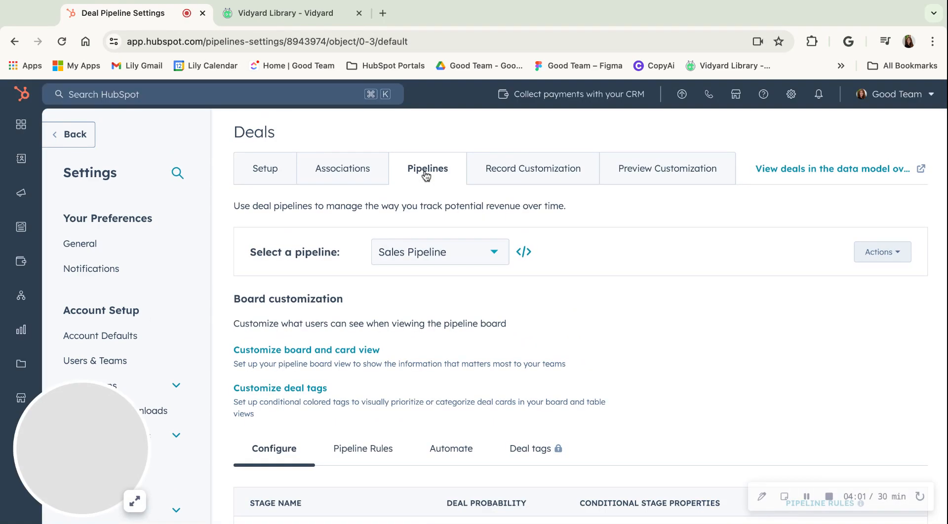
scroll(611, 353, down, 1)
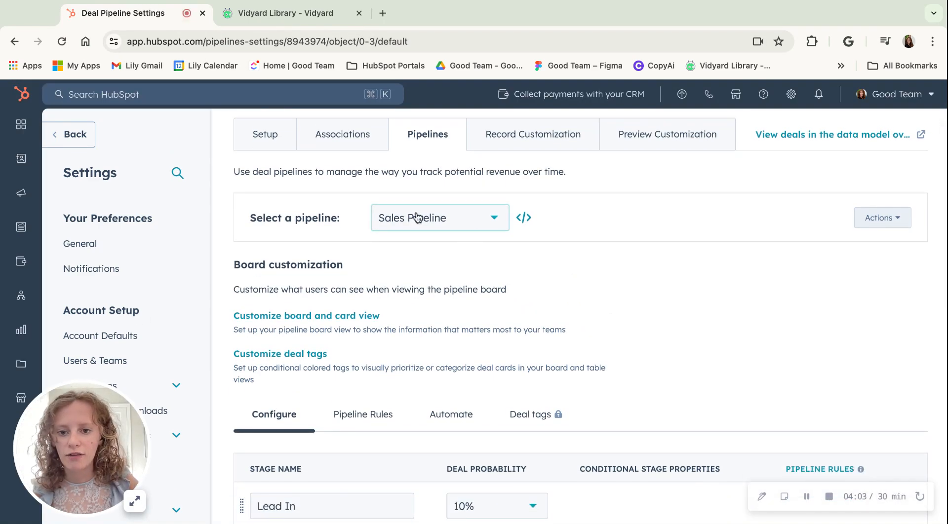
click(417, 218)
click(696, 340)
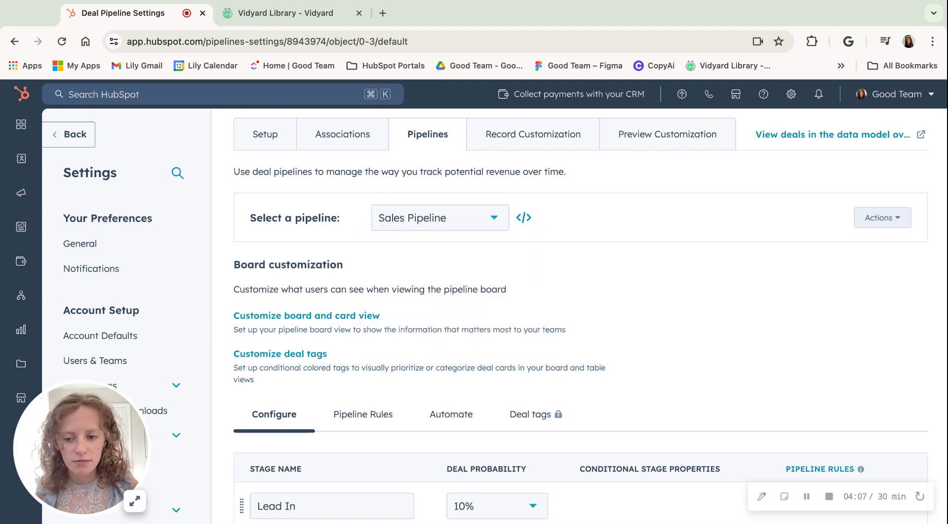
- Add the Closed Lost Drop Down property as an optional conditional stage property for the Closed lost stage
scroll(696, 340, down, 7)
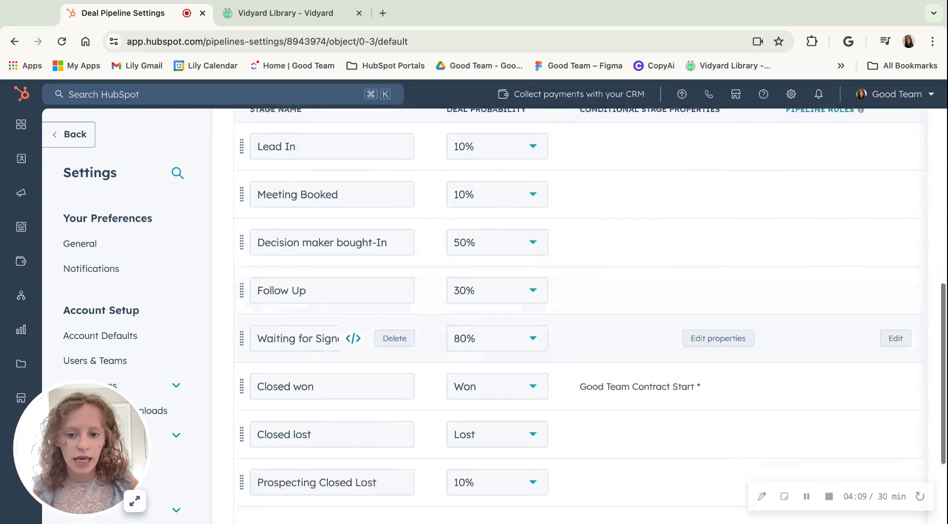
scroll(464, 340, down, 1)
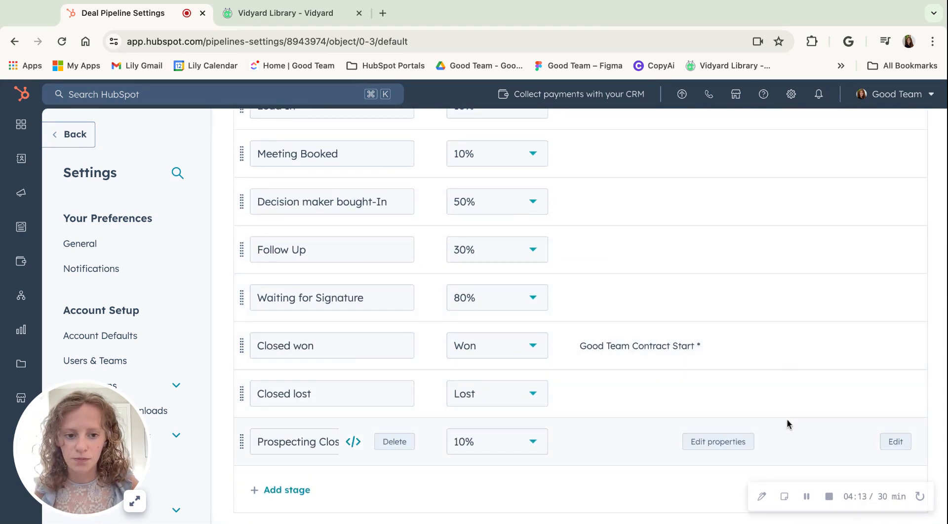
click(730, 399)
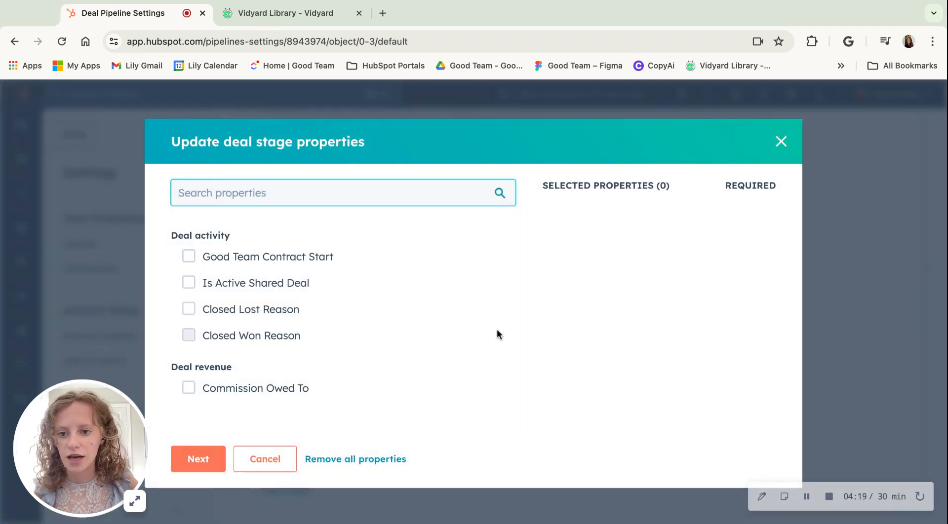
scroll(325, 294, down, 4)
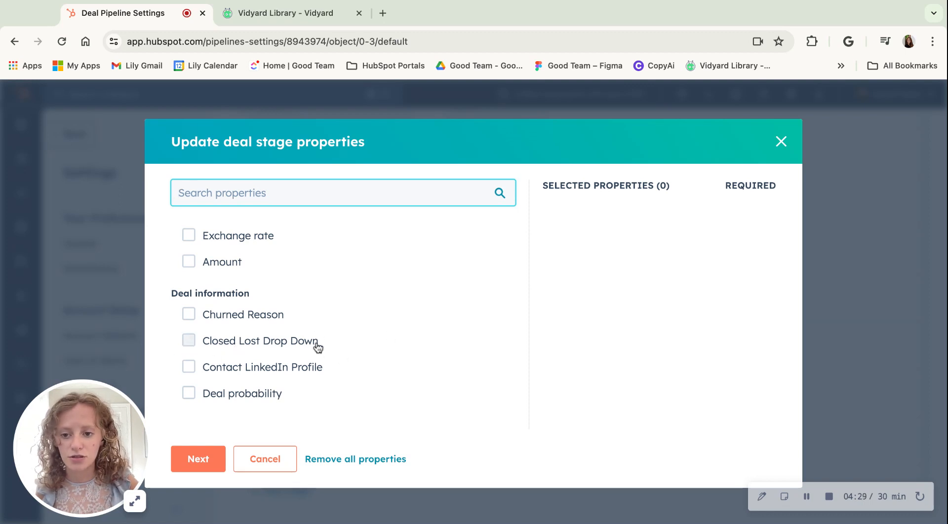
click(189, 341)
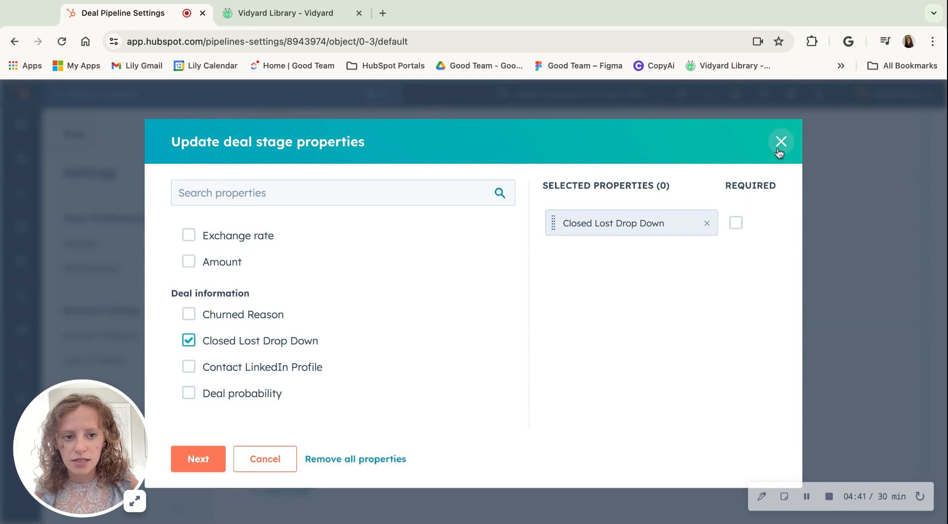
scroll(377, 271, up, 1)
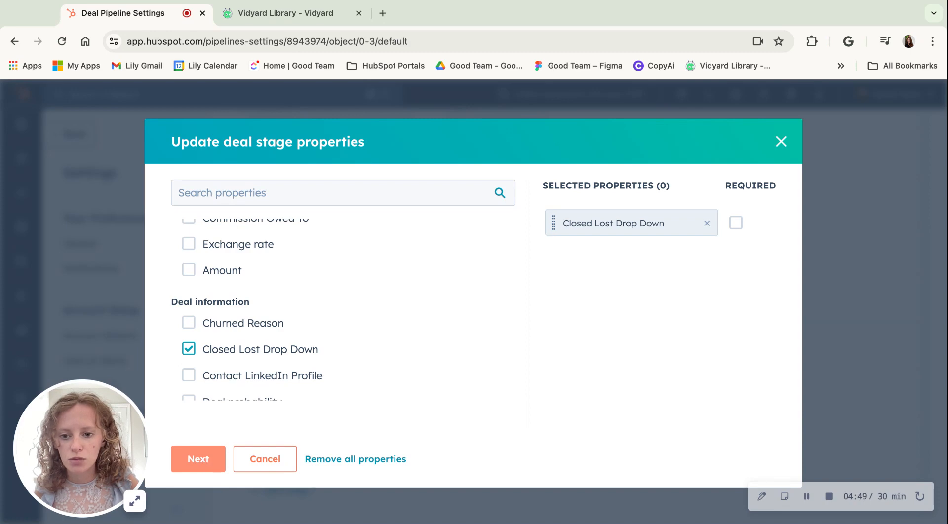
click(198, 459)
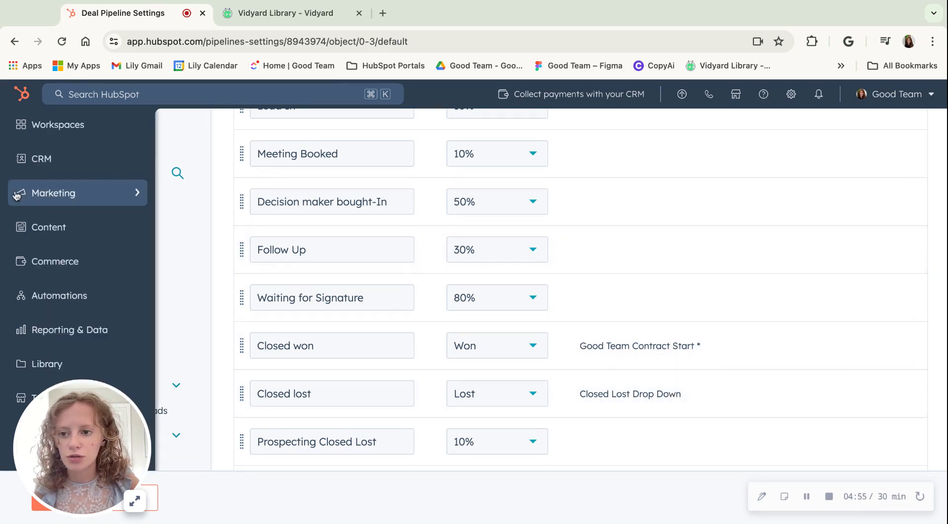
- Open the CRM's Deals board and look across the stages of the displayed pipeline
mouse_move(125, 170)
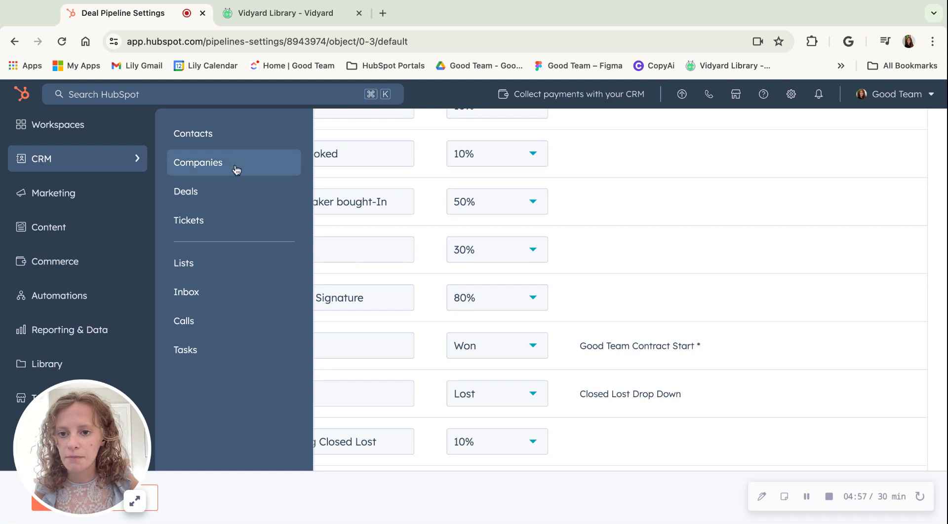
click(259, 194)
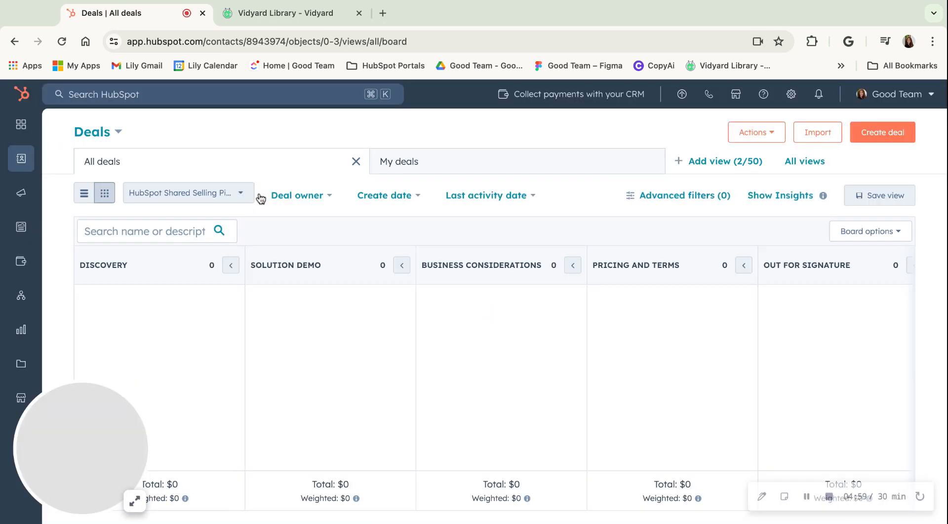
scroll(603, 463, right, 5)
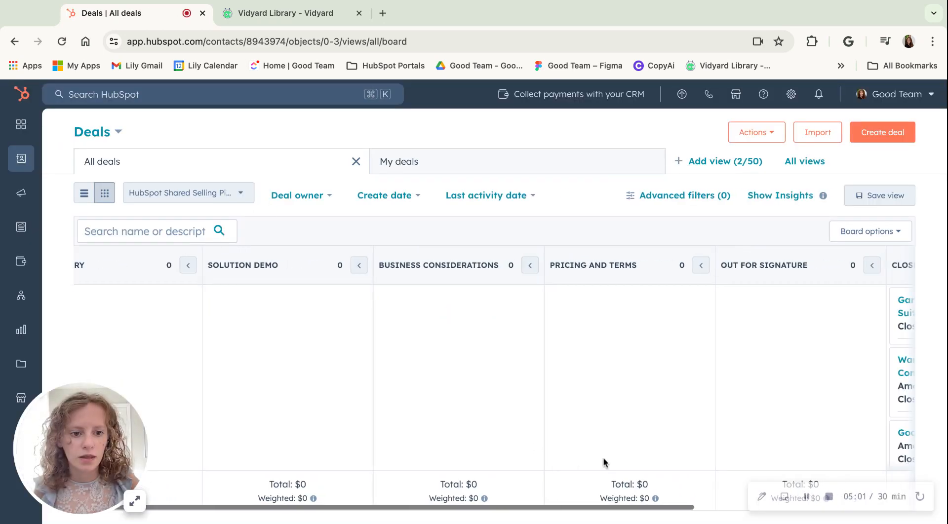
scroll(691, 385, right, 3)
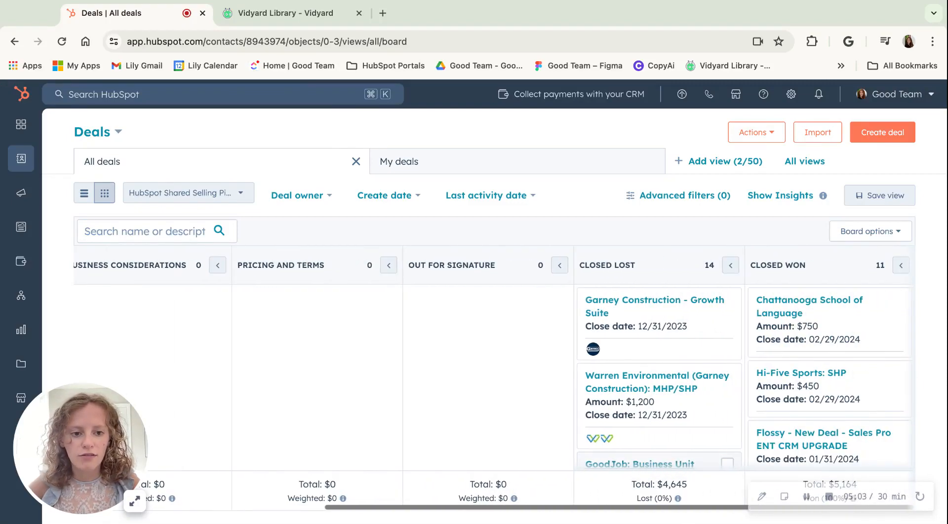
scroll(418, 366, left, 5)
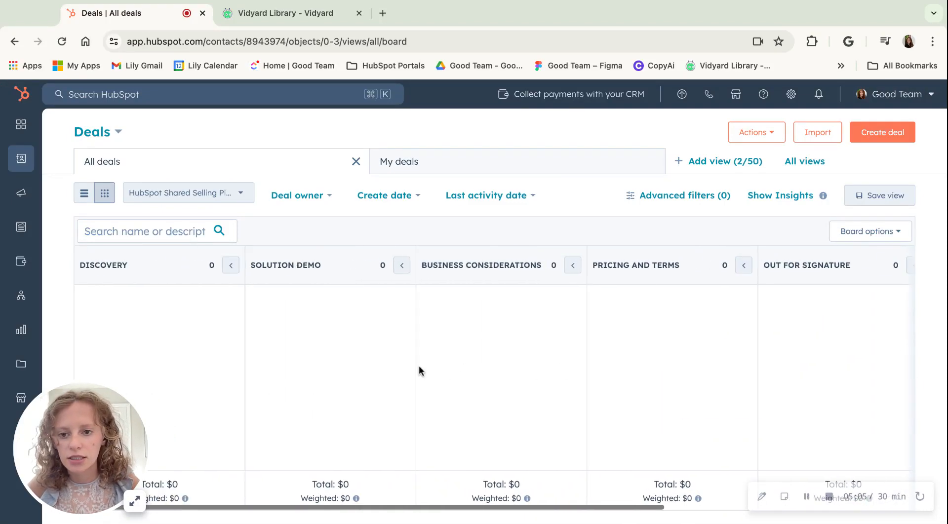
click(905, 134)
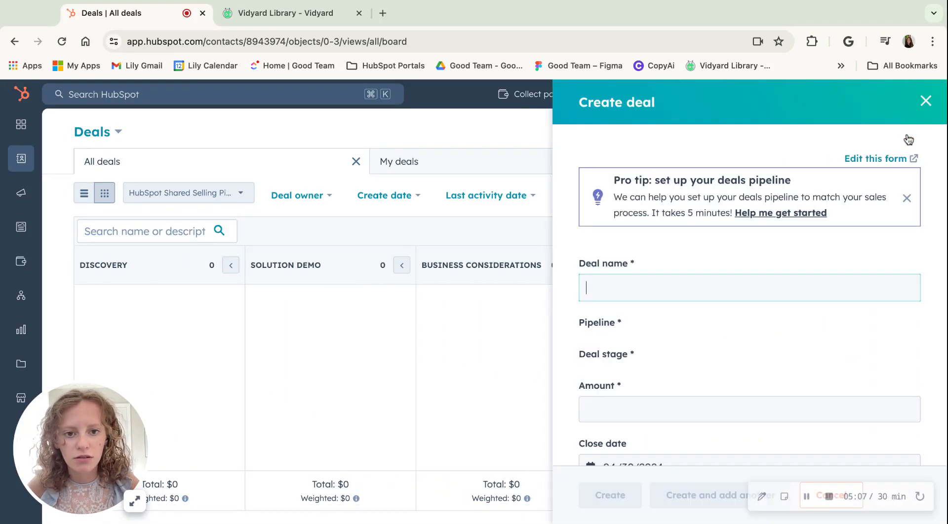
text(TE)
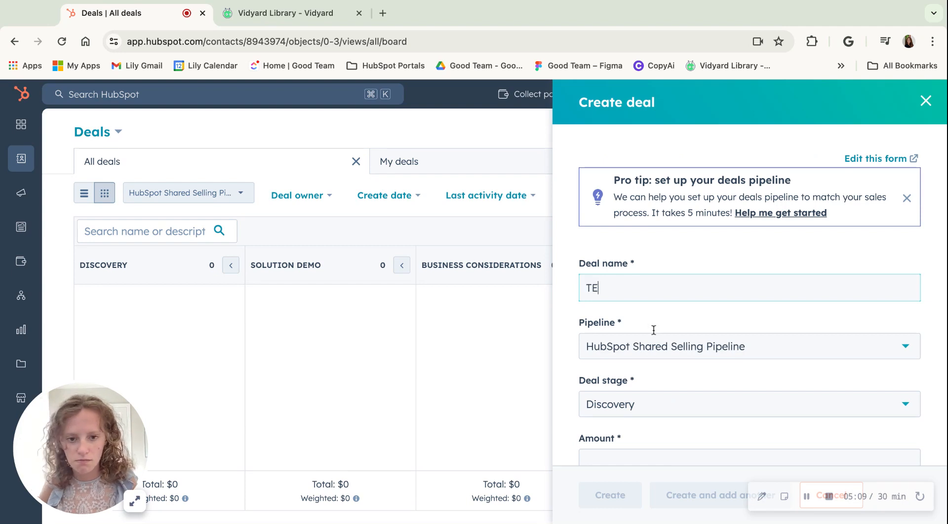
text(ST DEAL)
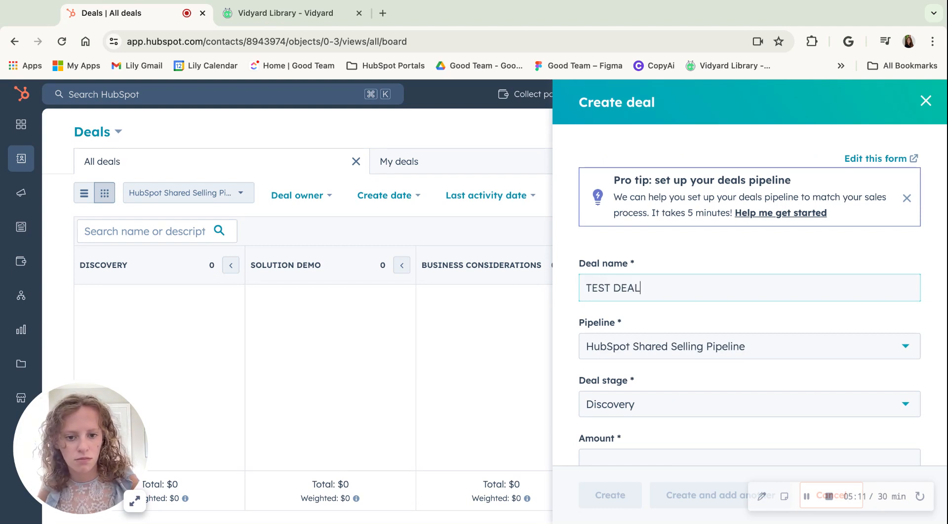
scroll(741, 423, down, 2)
click(730, 399)
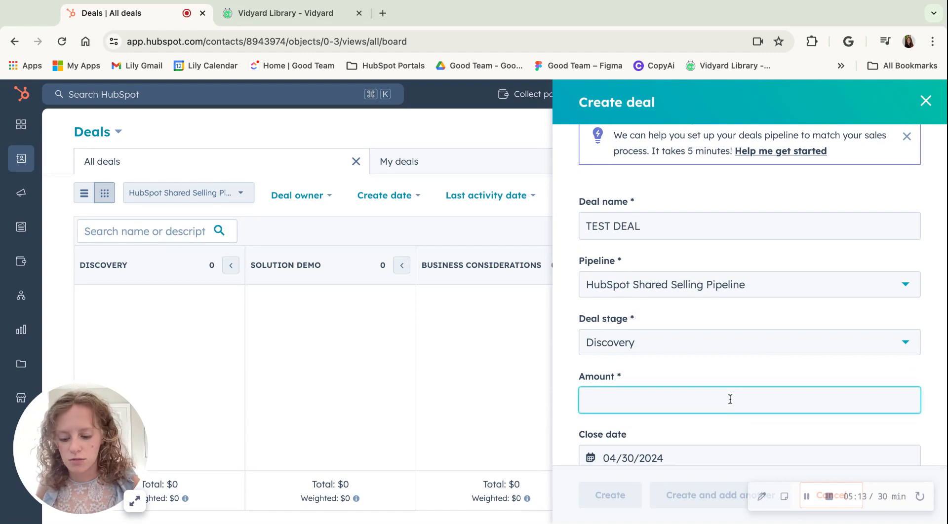
text(5)
scroll(730, 399, down, 5)
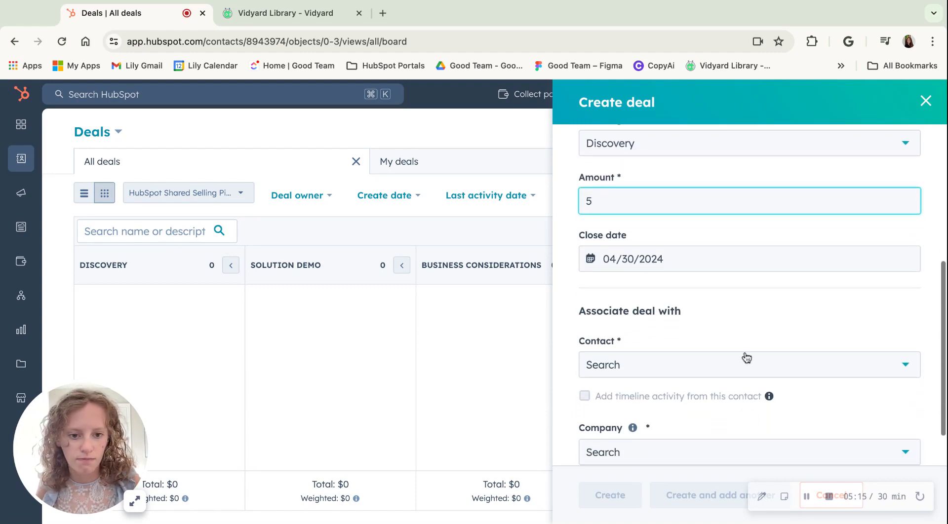
click(751, 372)
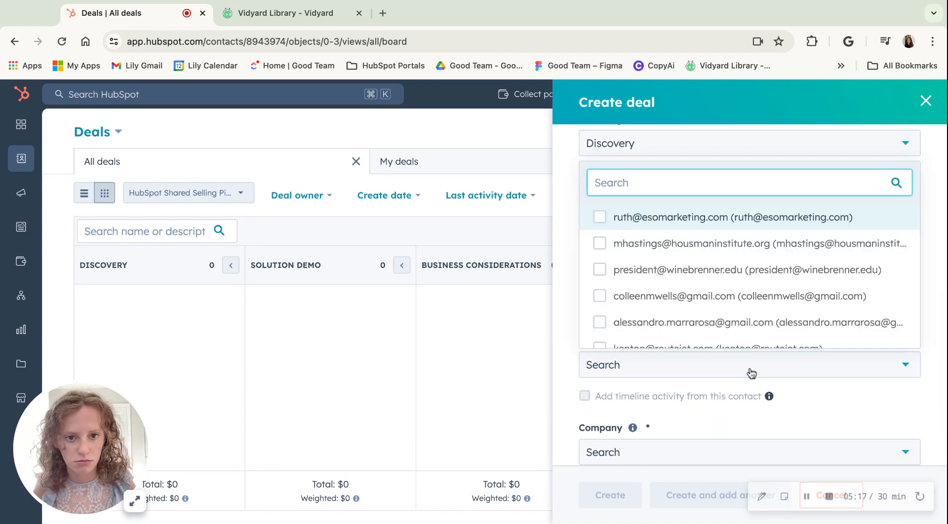
text(lily)
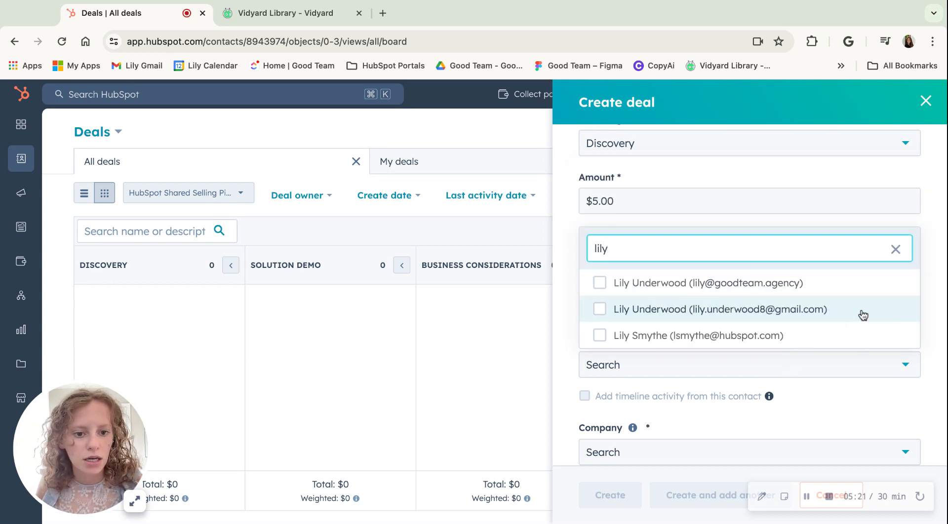
click(836, 293)
scroll(676, 417, down, 2)
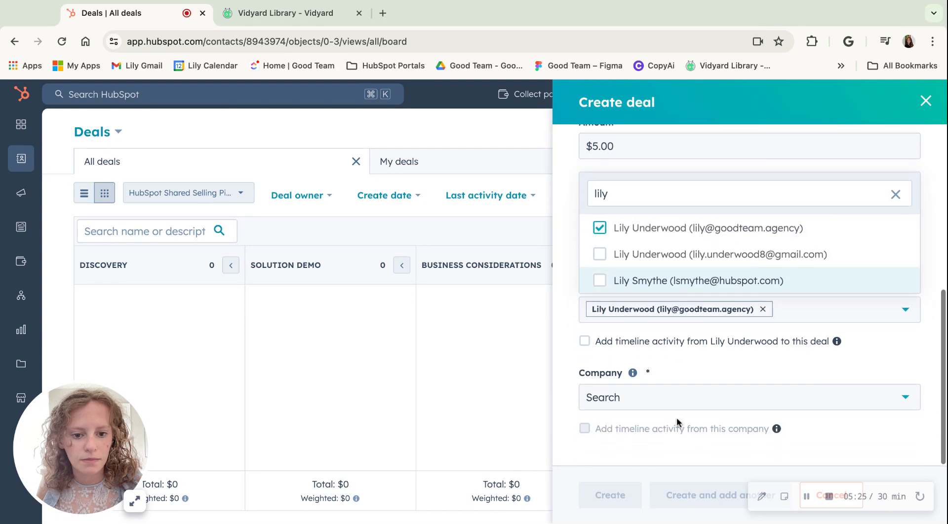
click(633, 409)
click(700, 242)
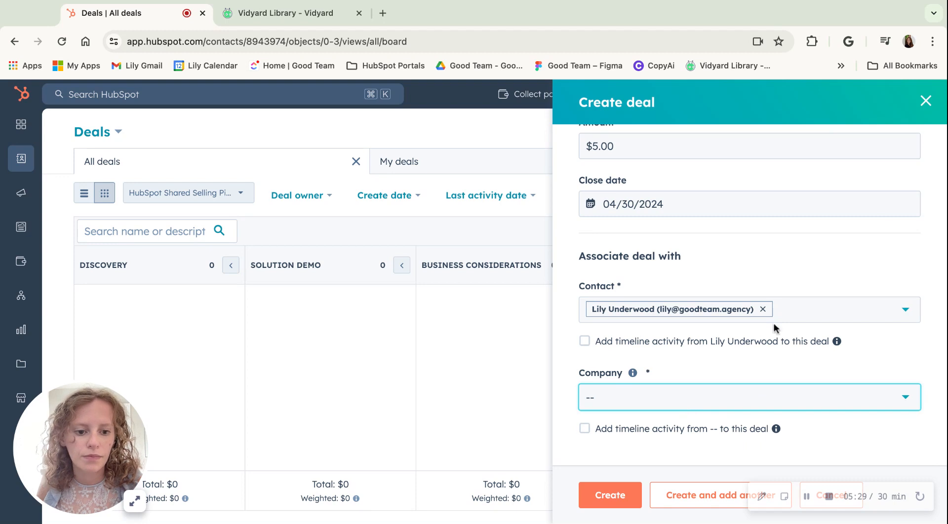
click(925, 101)
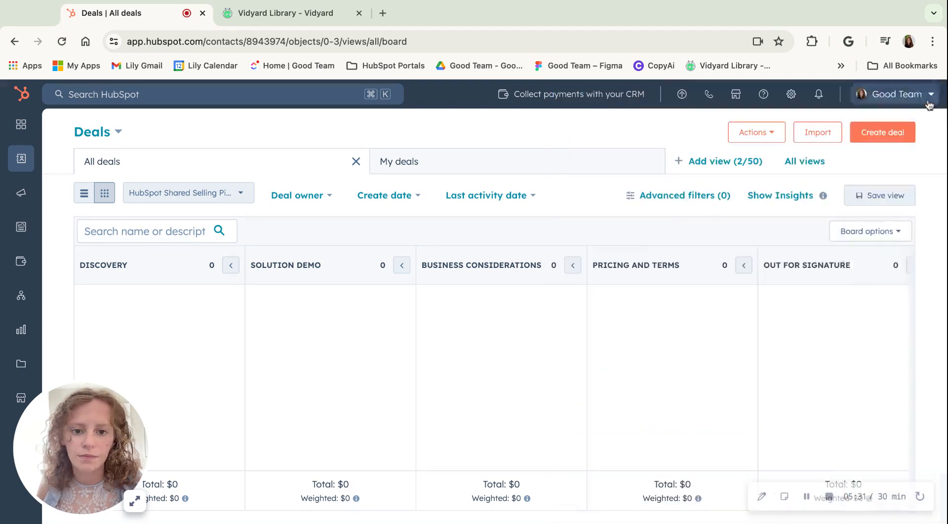
- Switch the deals board to the Sales Pipeline and show its Closed lost stage
click(197, 196)
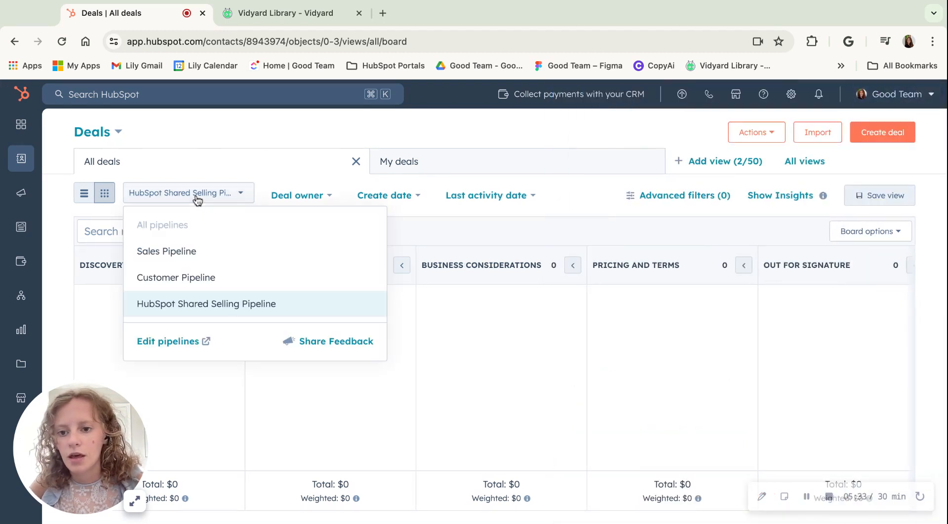
click(227, 252)
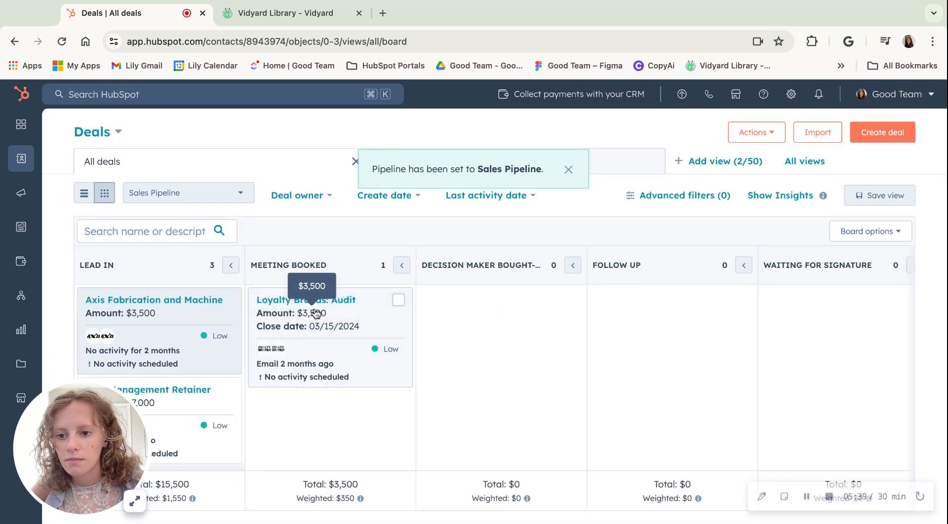
scroll(316, 313, right, 8)
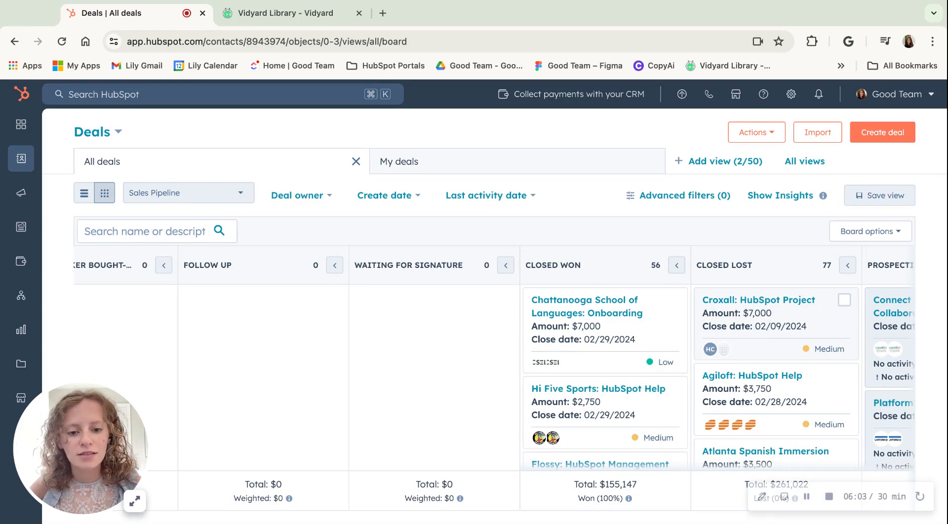
scroll(493, 376, left, 2)
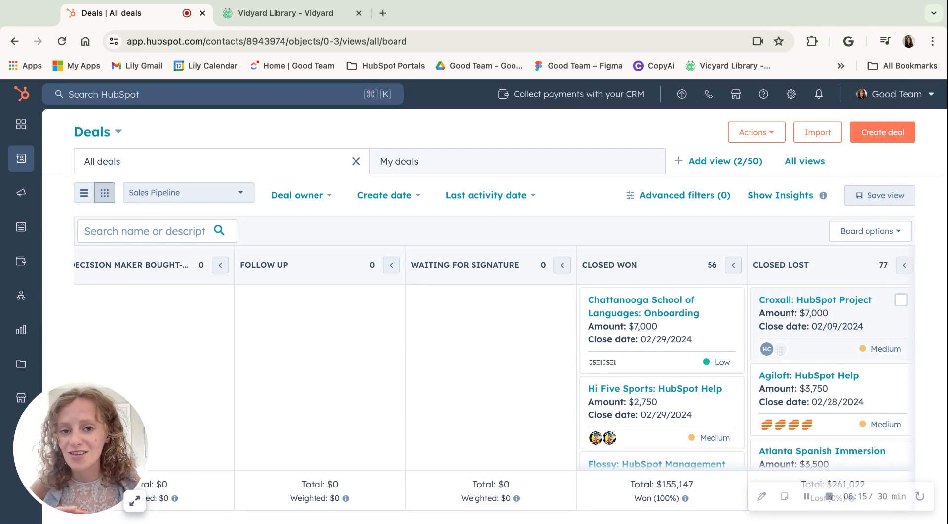
click(831, 497)
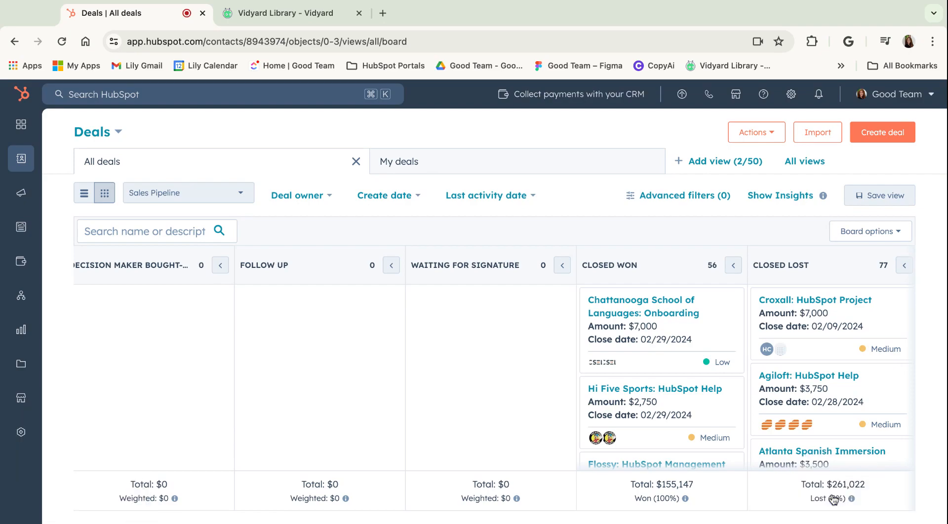